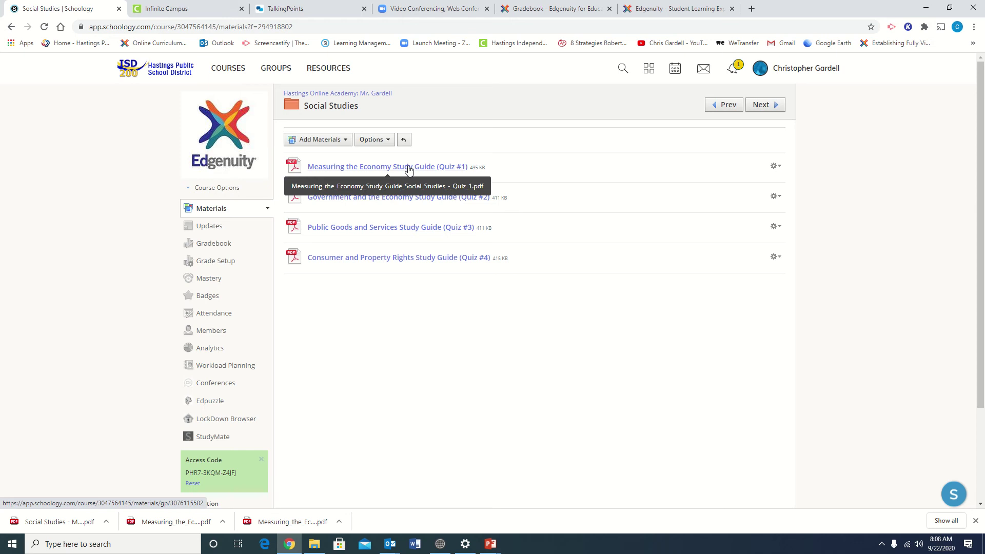
# Open the Measuring the Economy Study Guide (Quiz #1) from the Social Studies folder and view the start of its preview
pyautogui.click(409, 167)
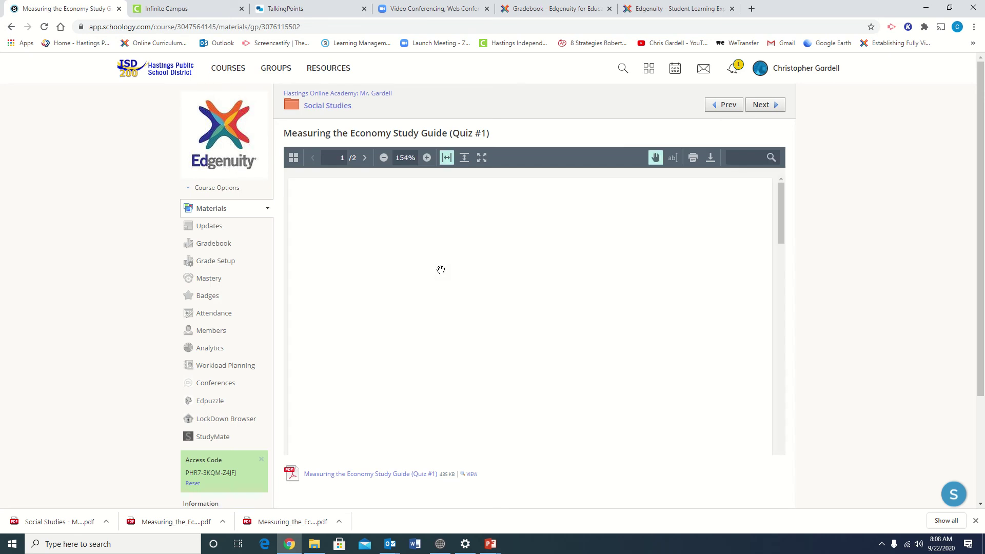
pyautogui.moveTo(780, 201)
pyautogui.mouseDown()
pyautogui.moveTo(767, 373)
pyautogui.moveTo(773, 200)
pyautogui.mouseUp()
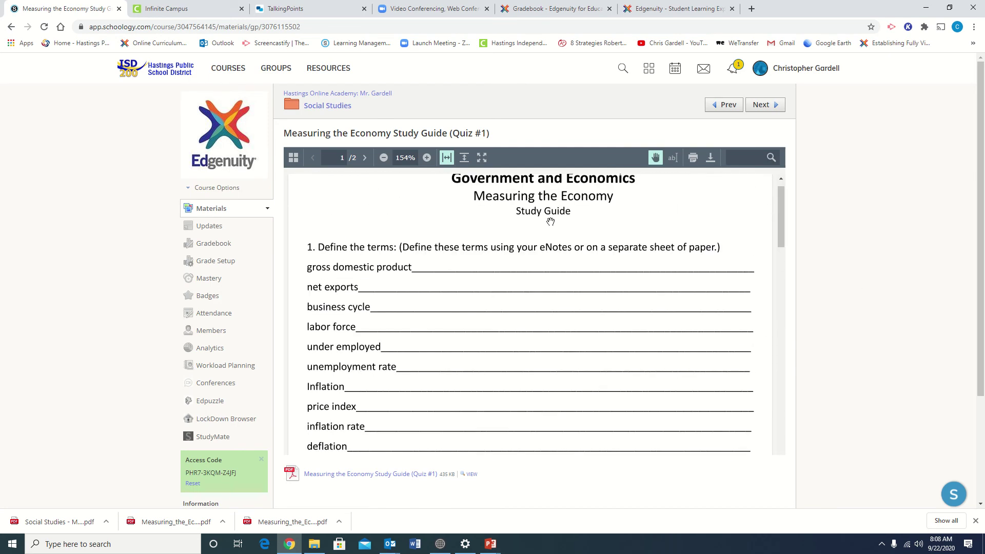
pyautogui.scroll(1, 550, 223)
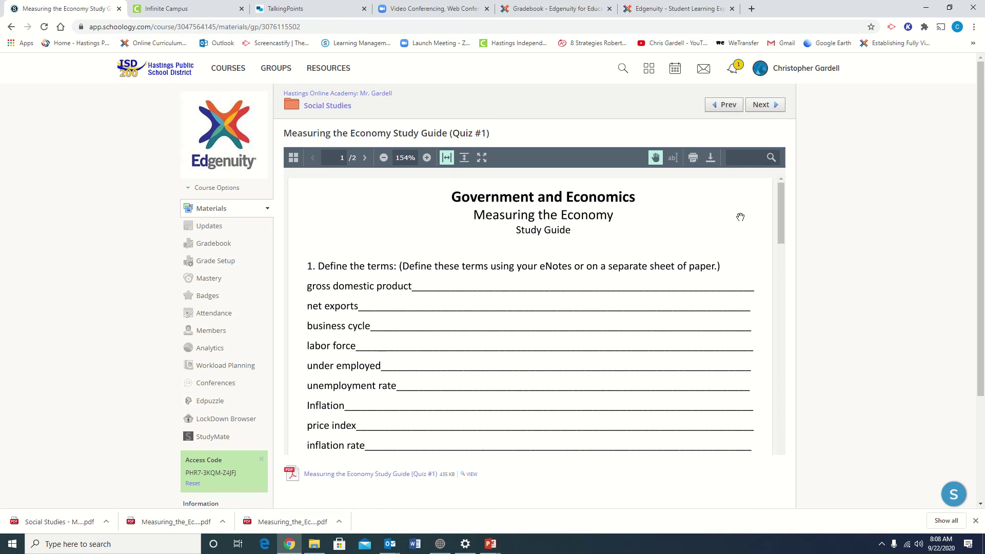
# Download the Quiz #1 study guide PDF and open the downloaded copy in the browser
pyautogui.click(710, 159)
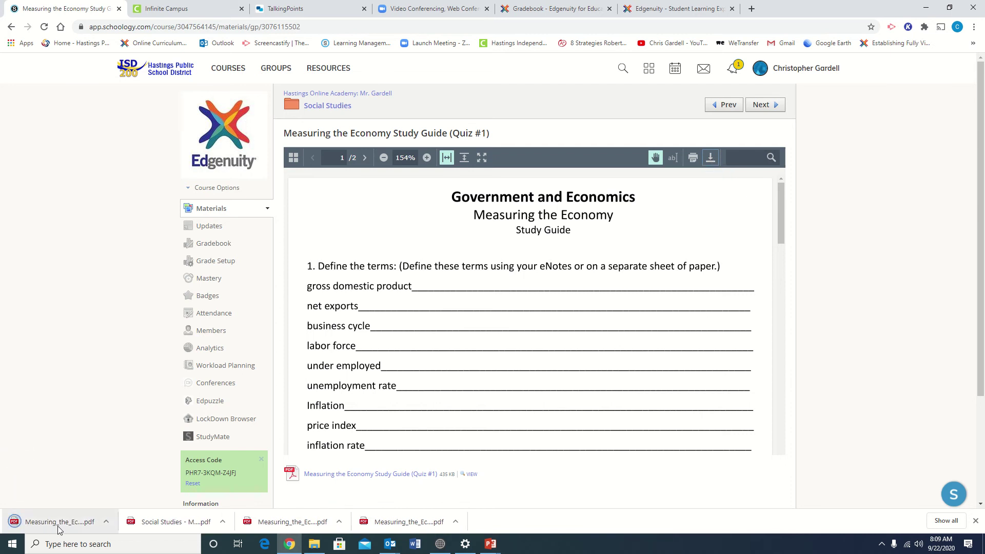
pyautogui.click(108, 522)
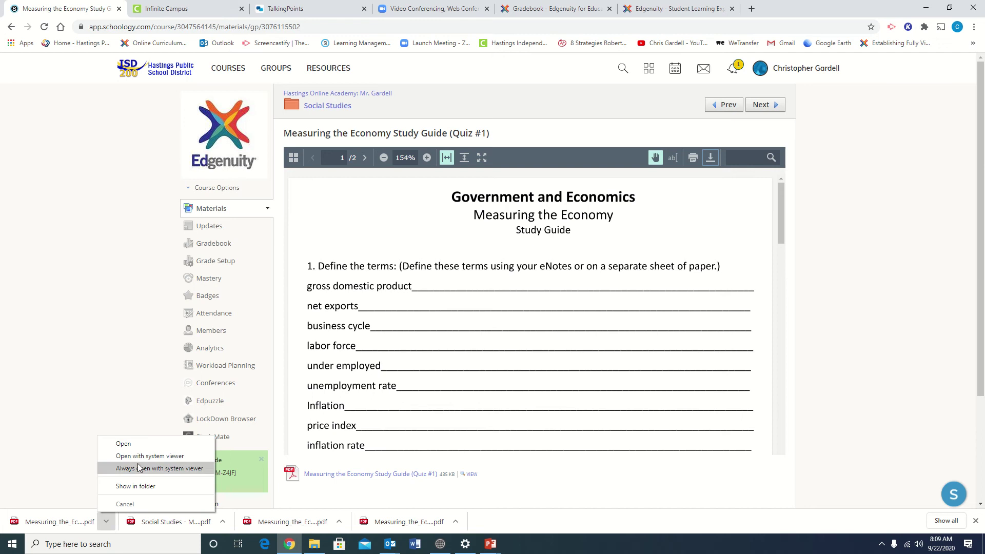
pyautogui.click(143, 444)
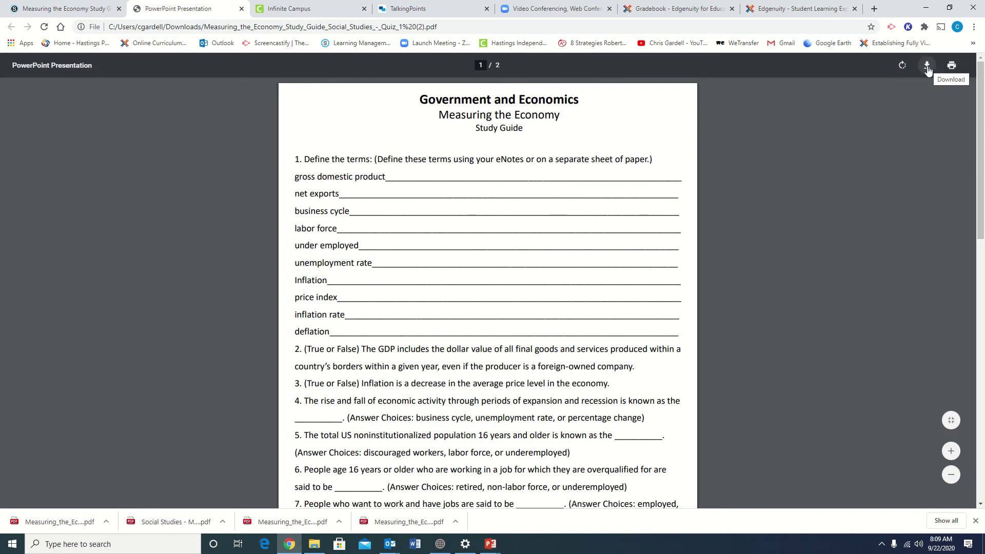
# Save the PDF to the Desktop as "Social Studies - Measuring the Economy Guided Notes", replacing the existing file
pyautogui.click(928, 65)
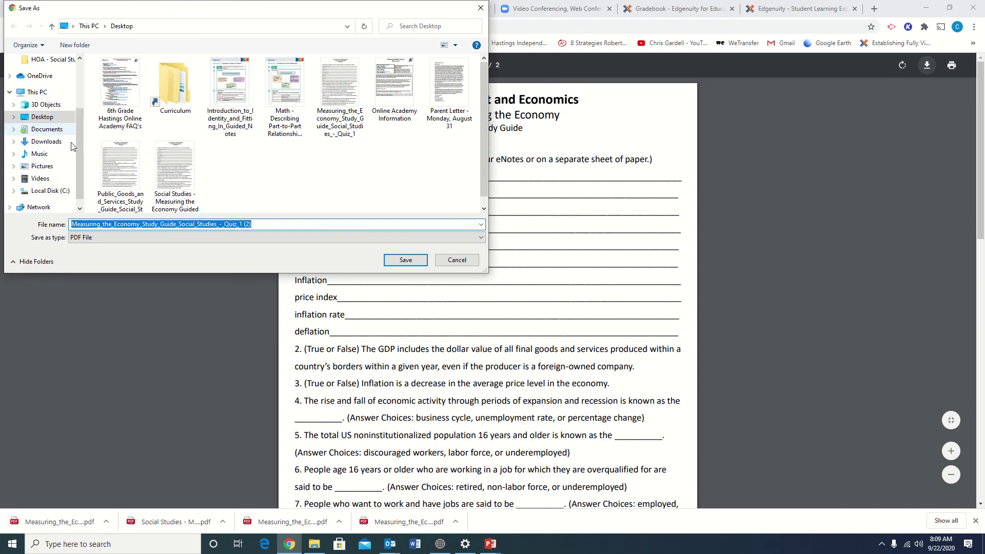
pyautogui.moveTo(257, 223); pyautogui.dragTo(7, 223)
pyautogui.write('So')
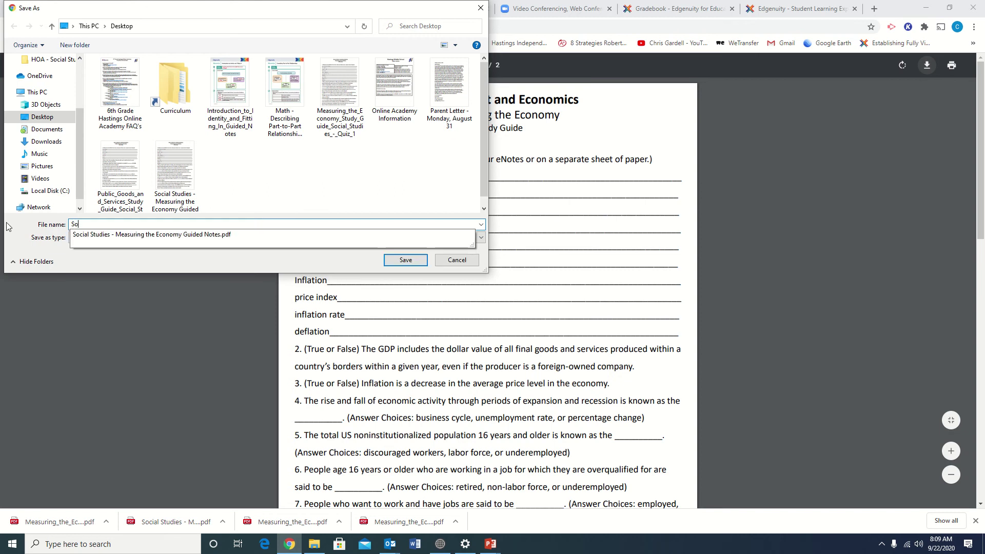
pyautogui.write('cial Studies')
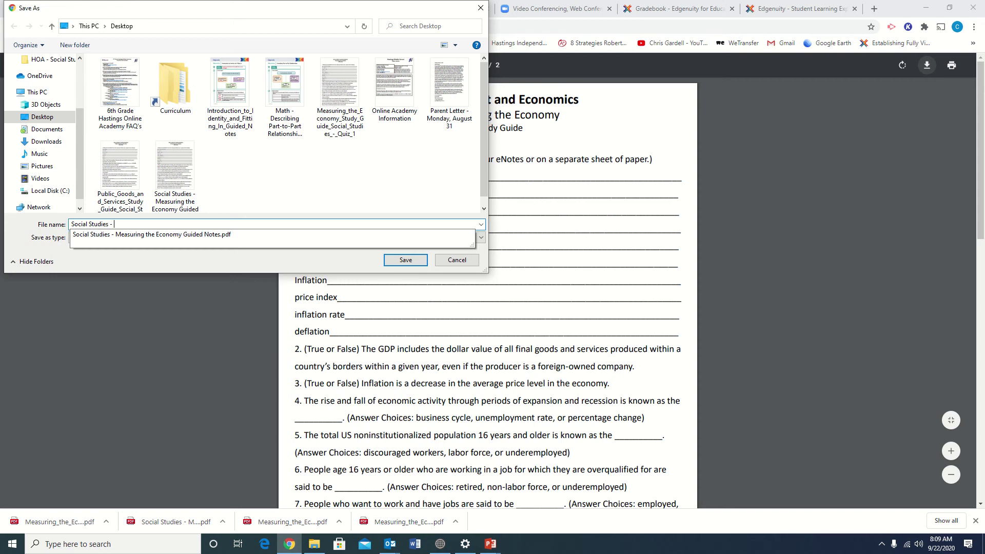
pyautogui.write(' - Measuring the Co')
pyautogui.press('BackSpace')
pyautogui.press('BackSpace')
pyautogui.write('Economy Guided Notes')
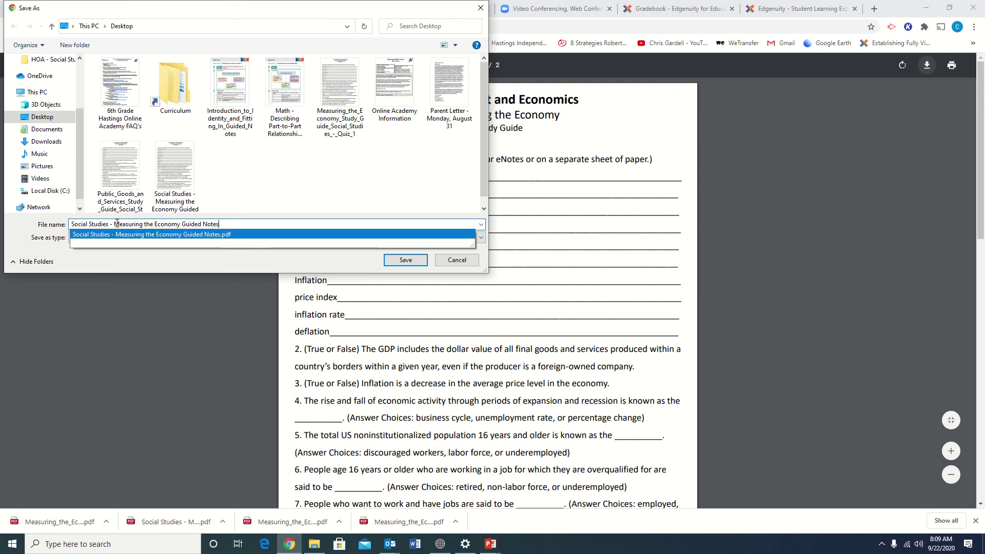
pyautogui.moveTo(114, 224); pyautogui.dragTo(237, 224)
pyautogui.click(406, 259)
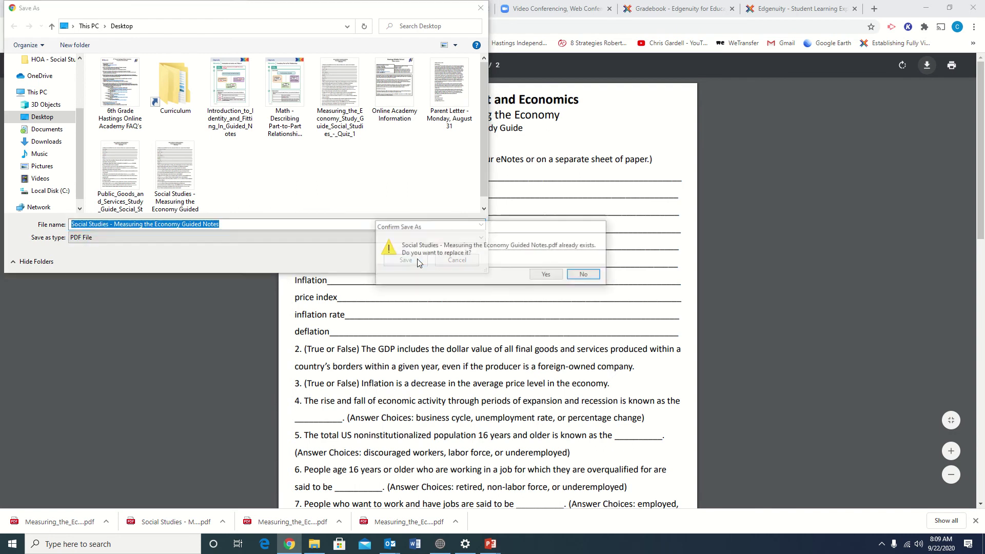
pyautogui.click(547, 275)
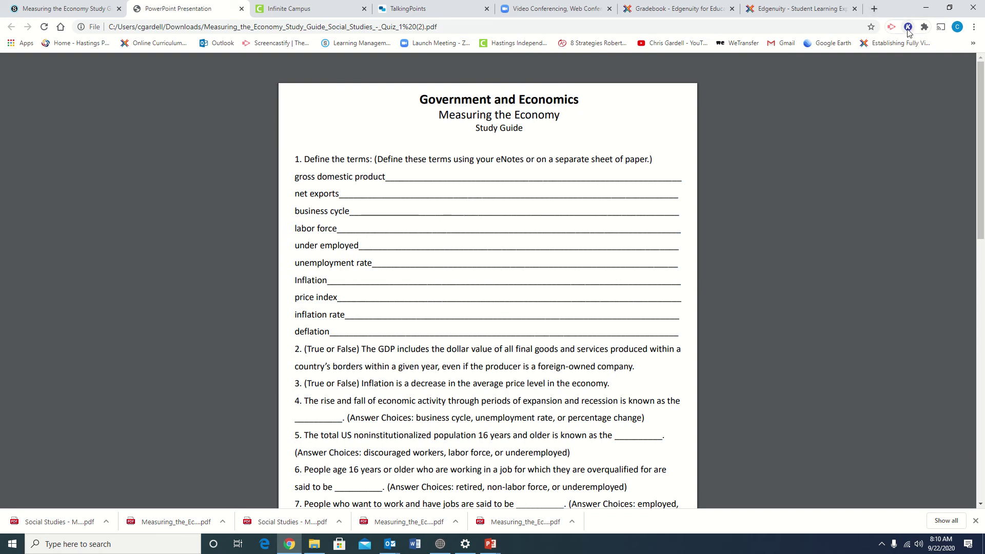
# Search Google for "kami" in a new tab, open the Kami website and sign in
pyautogui.click(873, 11)
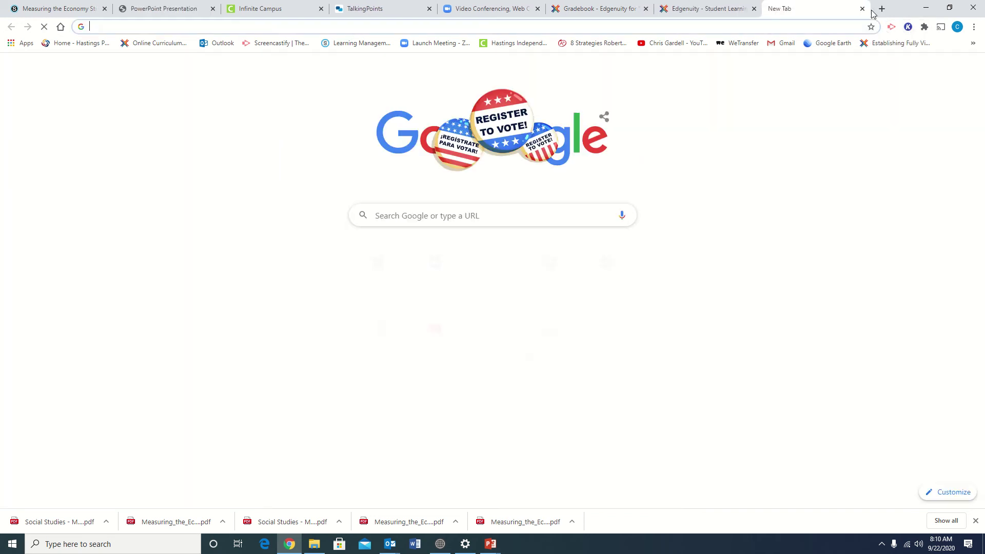
pyautogui.click(445, 221)
pyautogui.write('kami')
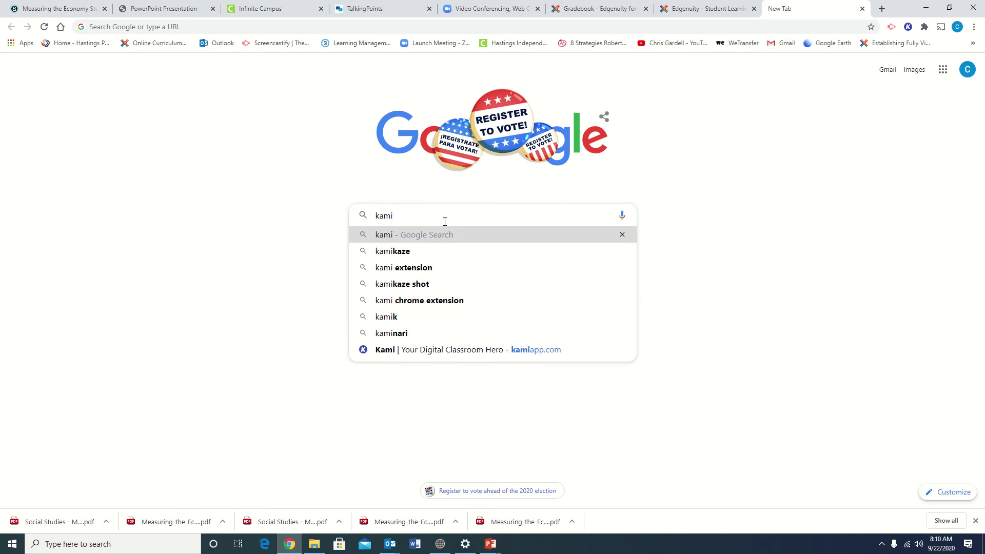
pyautogui.press('Return')
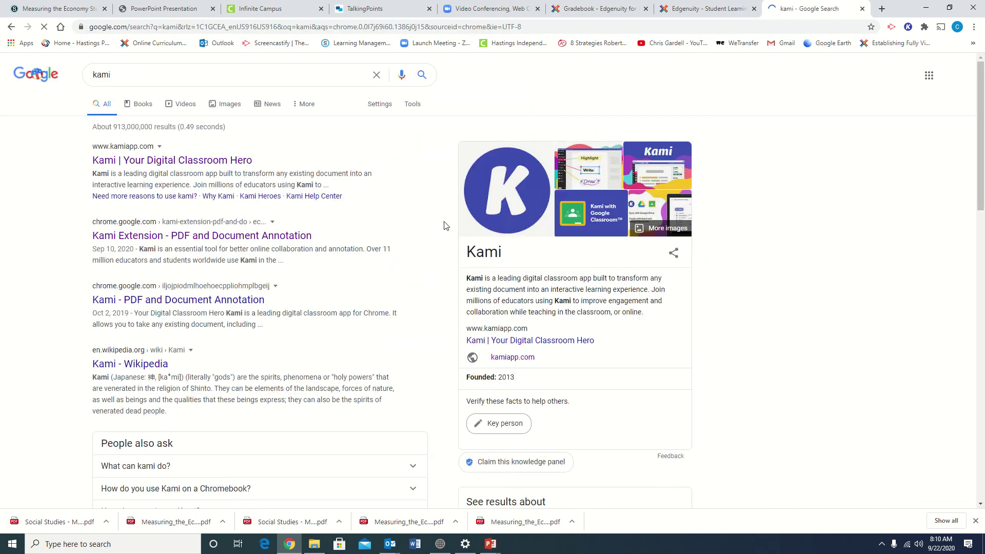
pyautogui.click(156, 164)
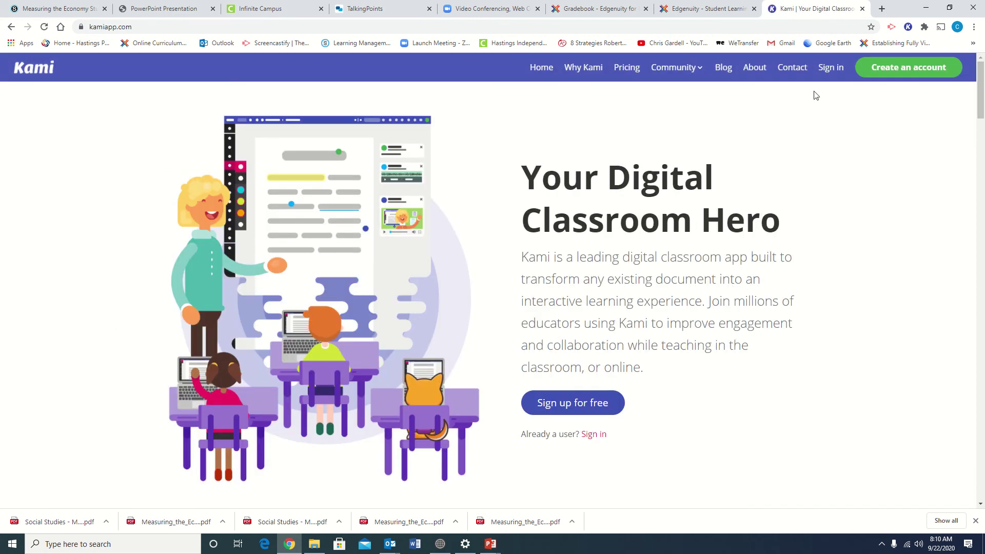
pyautogui.click(830, 69)
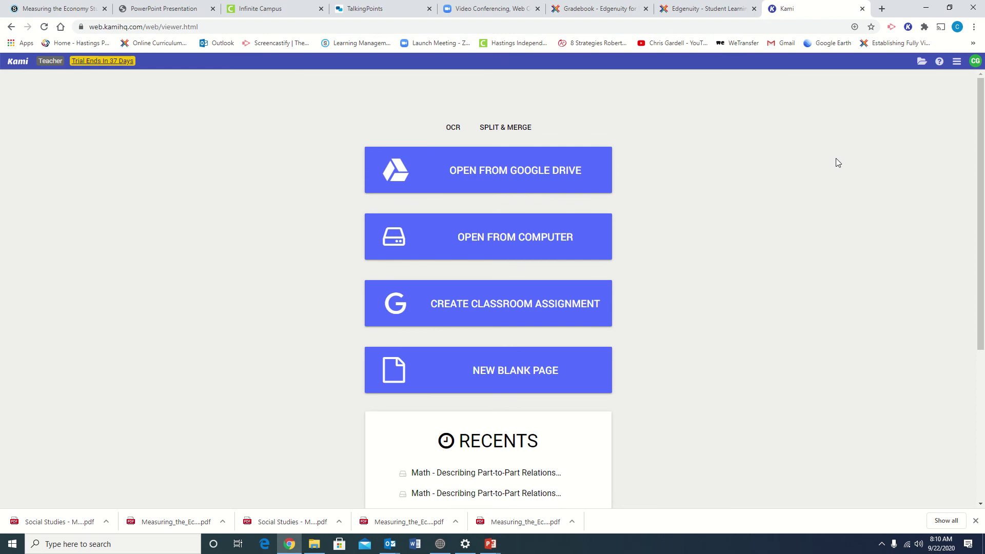
# Open "Social Studies - Measuring the Economy Guided Notes" from the computer's Desktop and place a text box on the gross domestic product line
pyautogui.click(922, 61)
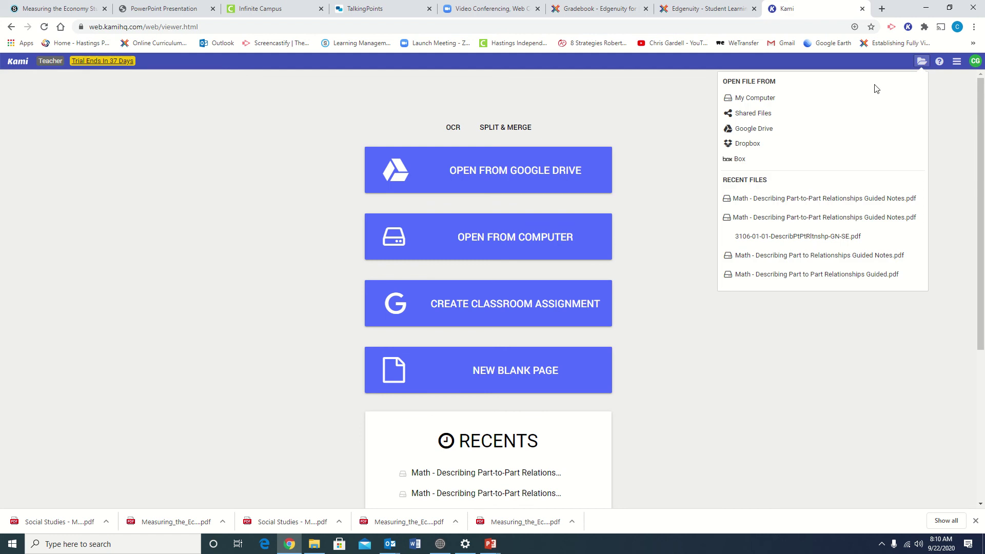
pyautogui.click(772, 99)
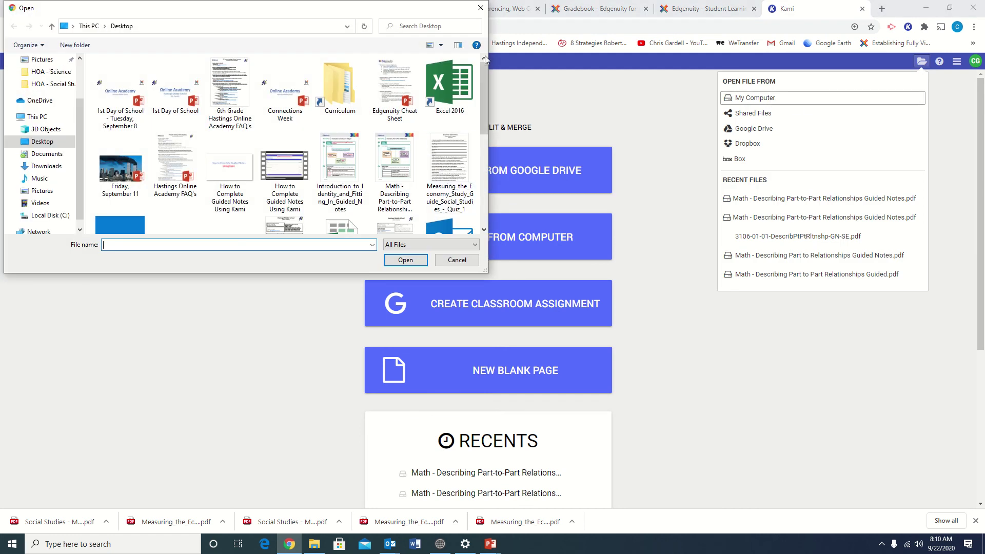
pyautogui.moveTo(483, 67); pyautogui.dragTo(483, 145)
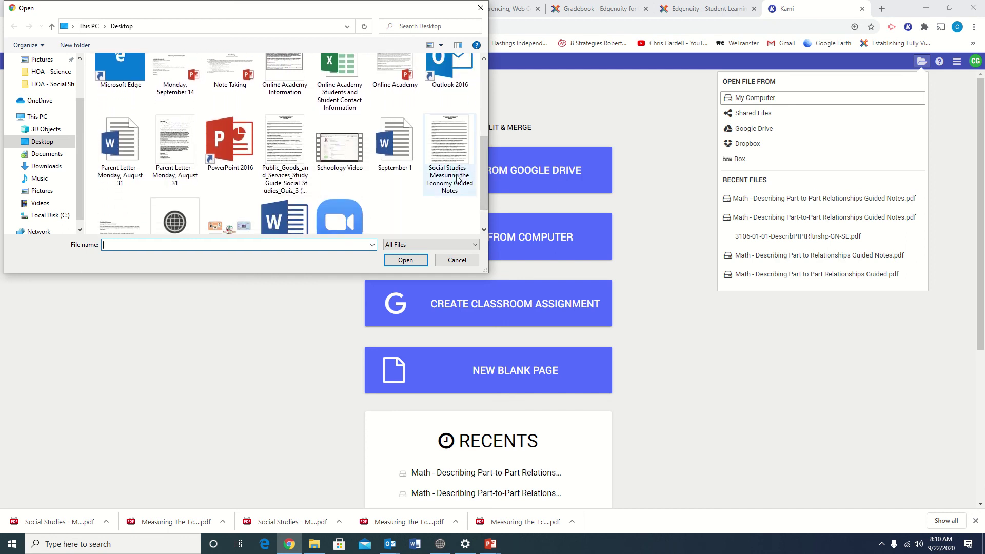
pyautogui.doubleClick(458, 141)
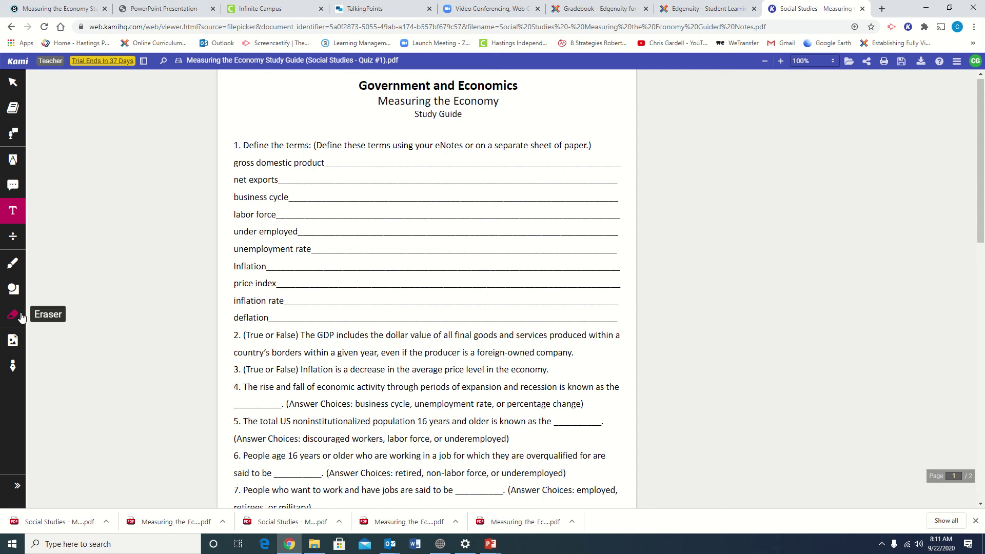
pyautogui.click(13, 215)
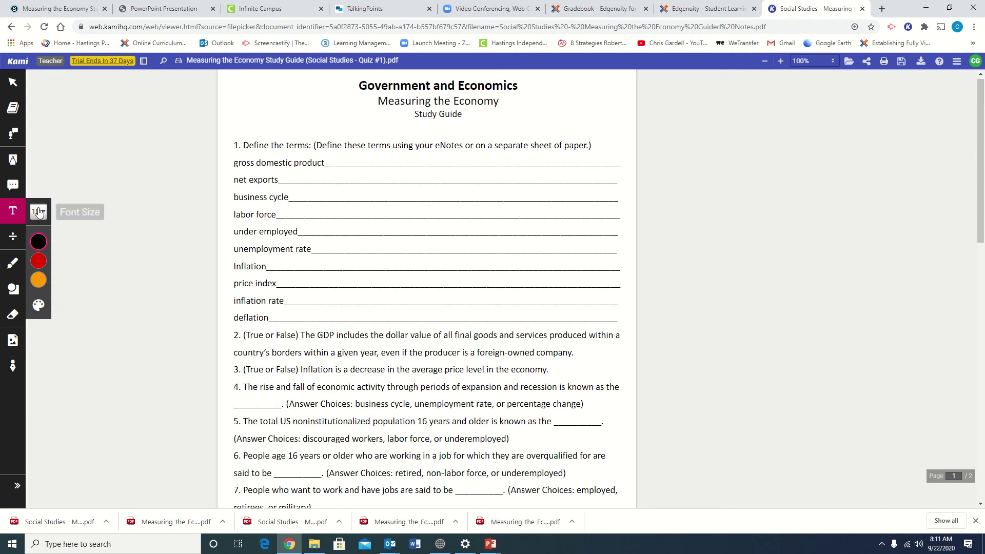
pyautogui.click(340, 159)
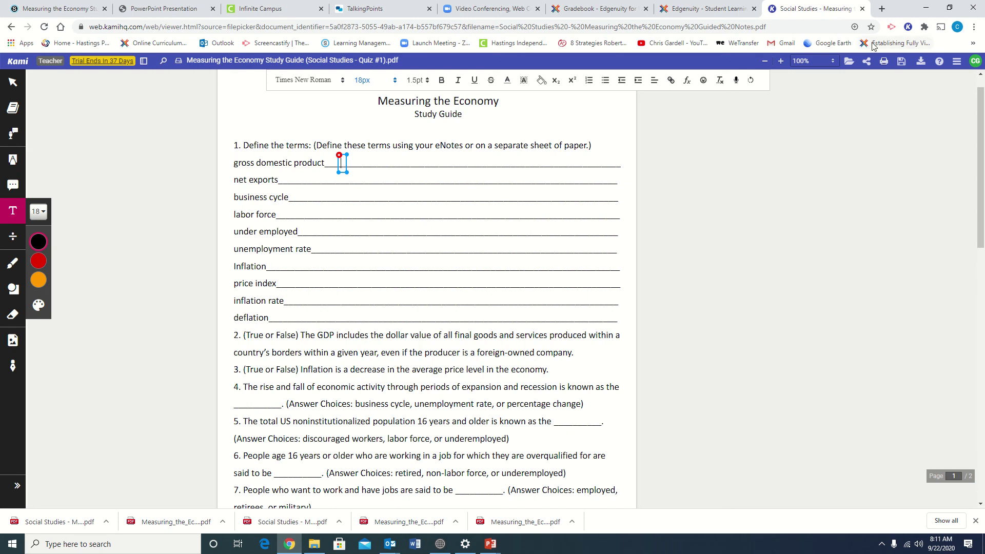
# Minimize PowerPoint and place the Kami study guide in its own window beside the reduced browser window
pyautogui.click(952, 10)
pyautogui.click(937, 10)
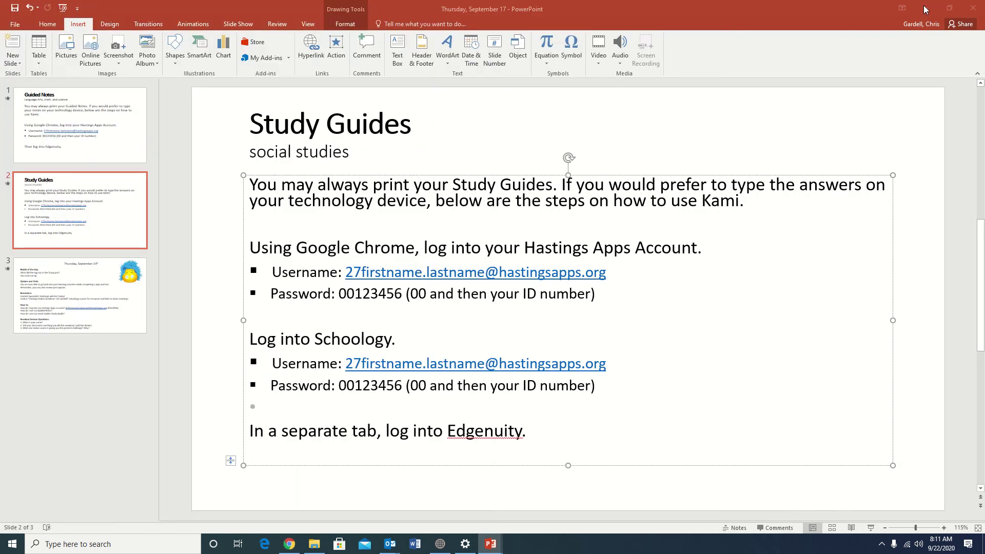
pyautogui.click(926, 8)
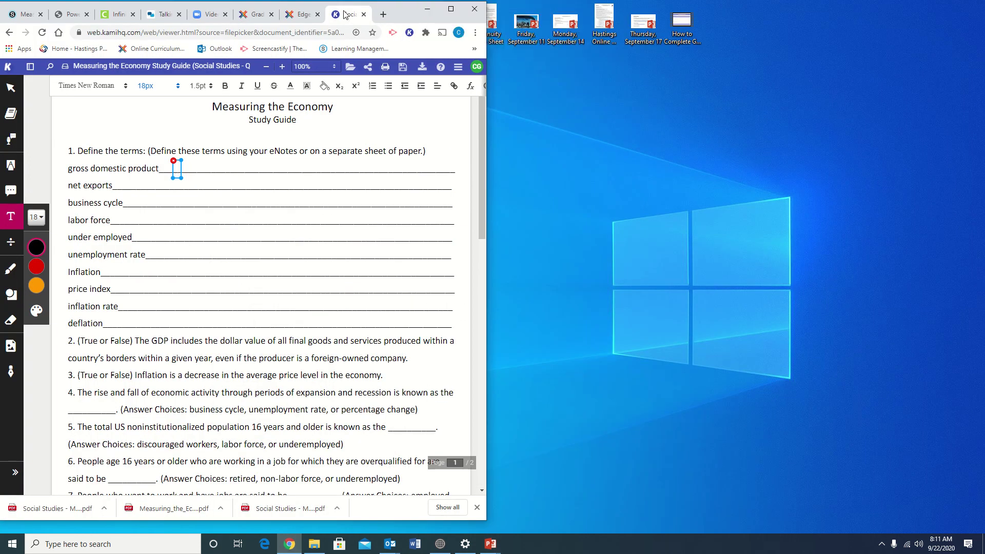
pyautogui.moveTo(344, 16); pyautogui.dragTo(531, 19)
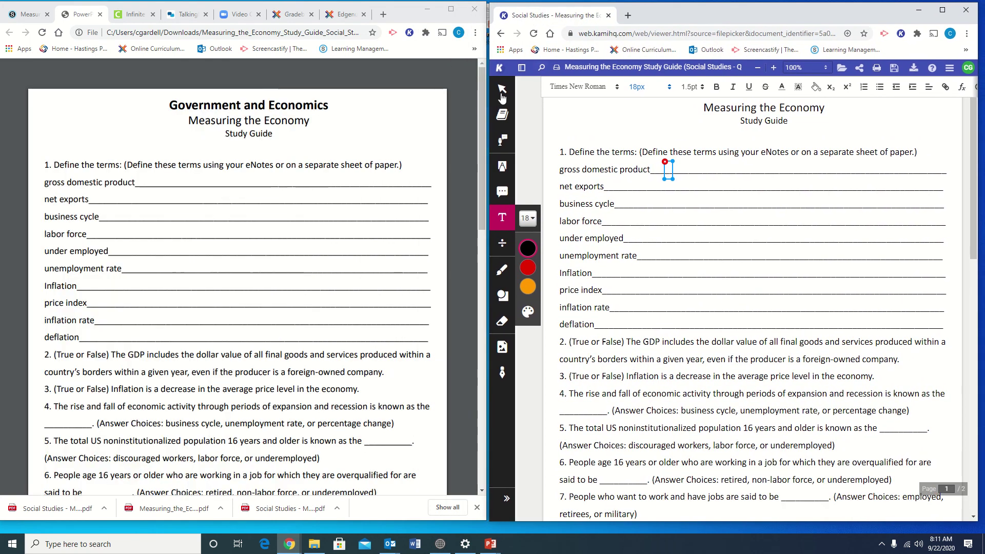
# Open the Measuring the Economy Vocabulary activity in Edgenuity's HMS MN-Social Studies 6 course, dismissing the overdue notice
pyautogui.click(354, 7)
pyautogui.click(354, 11)
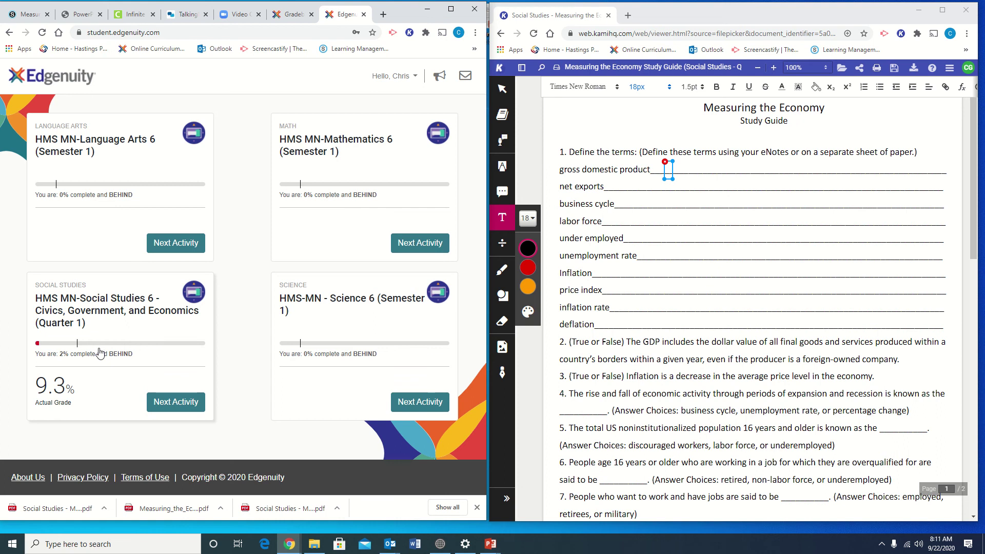
pyautogui.click(115, 336)
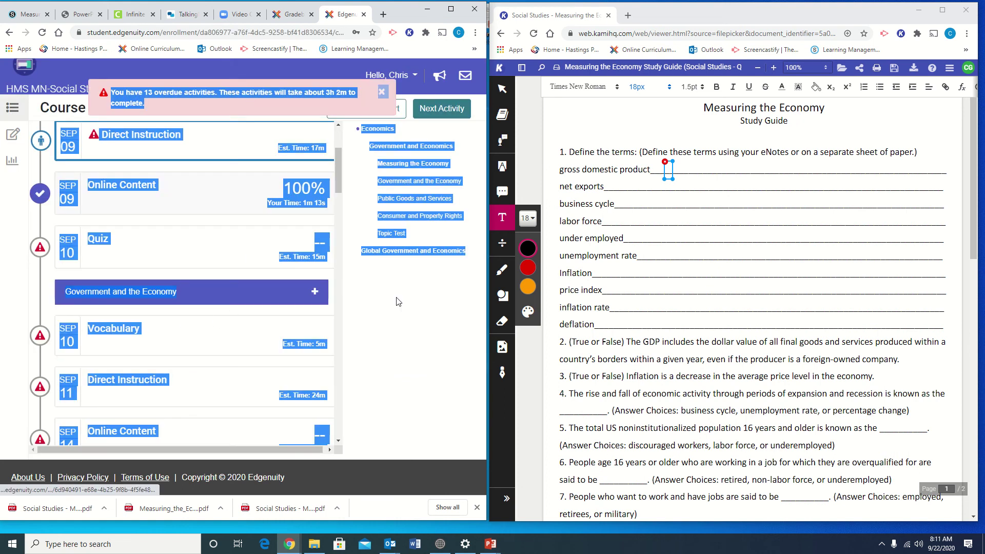
pyautogui.click(382, 91)
pyautogui.scroll(3, 231, 259)
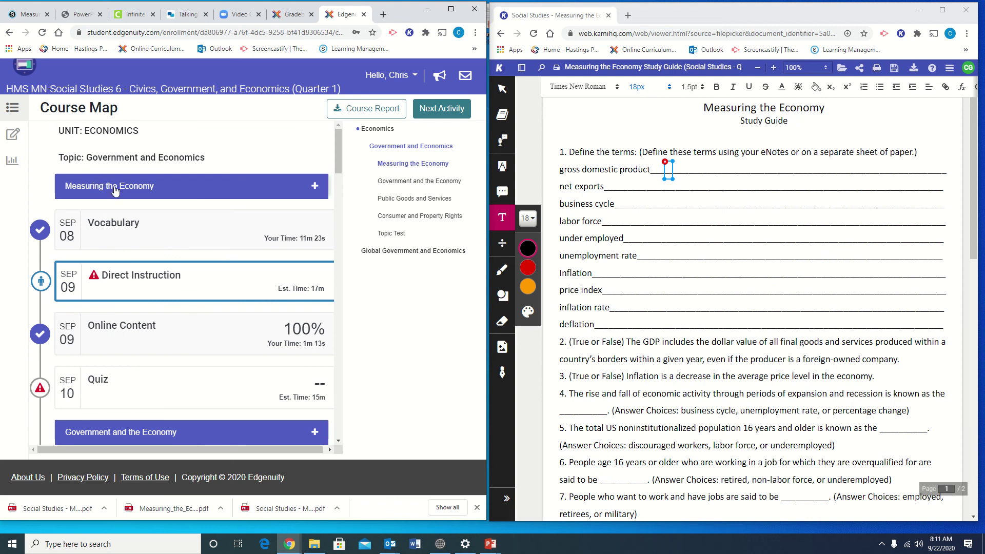
pyautogui.click(122, 226)
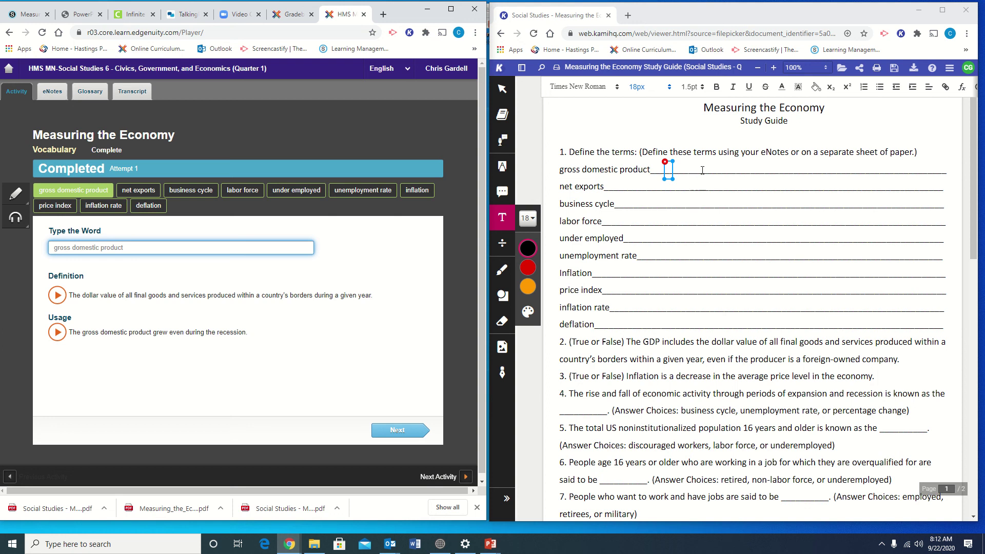
# Enter "the dollar value of all final goods and services ....." in the text box on Kami's gross domestic product line
pyautogui.write('th')
pyautogui.click(703, 170)
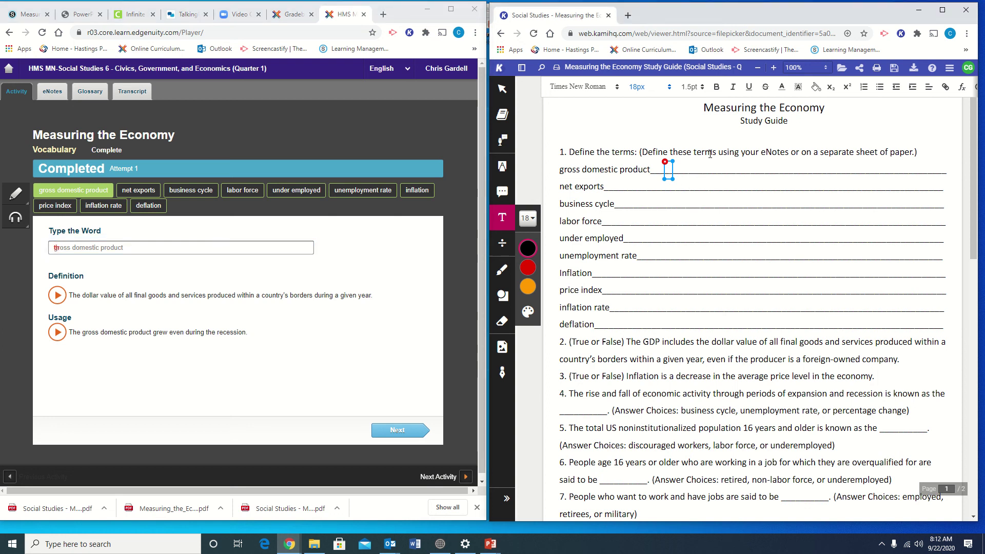
pyautogui.write('the do')
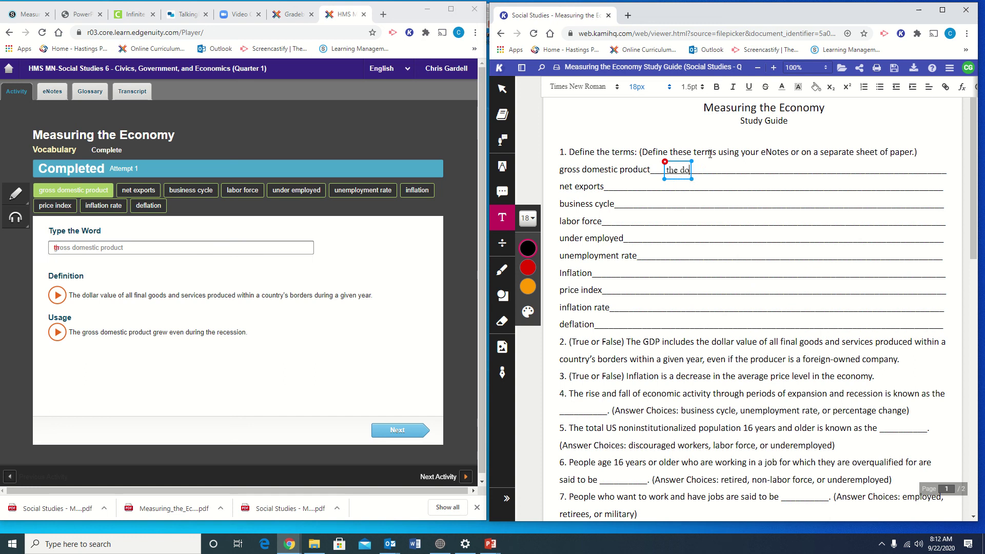
pyautogui.write('llar value of al')
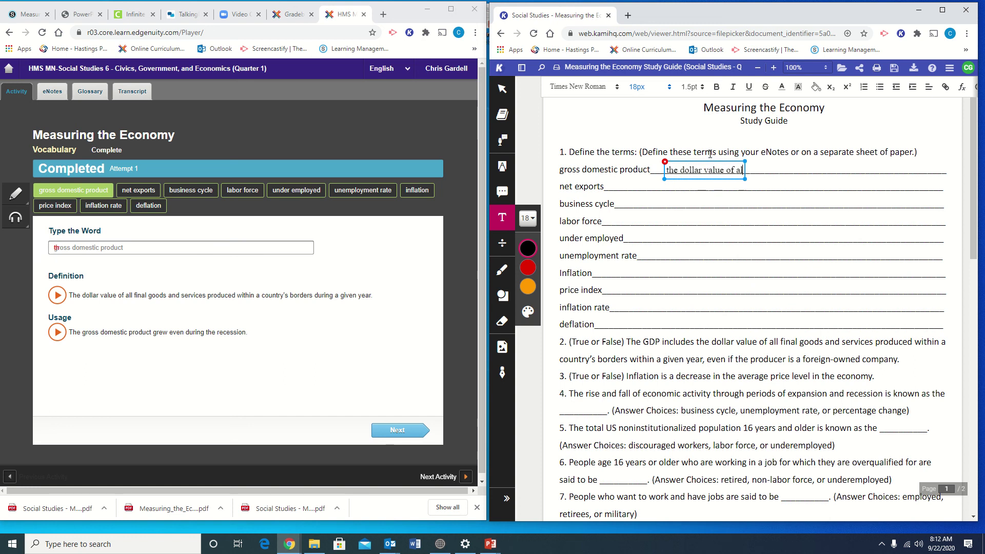
pyautogui.write('l final goods and serv')
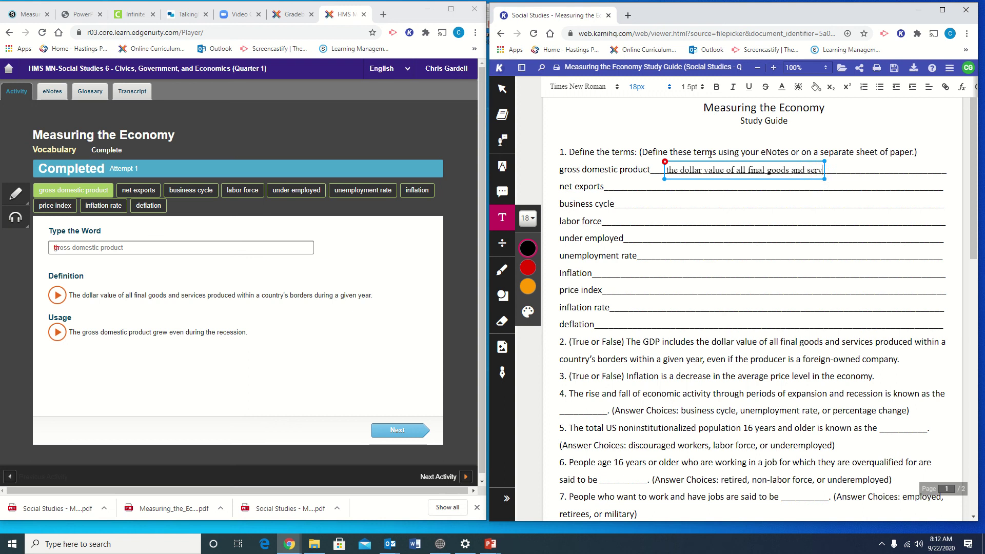
pyautogui.write('ices .....')
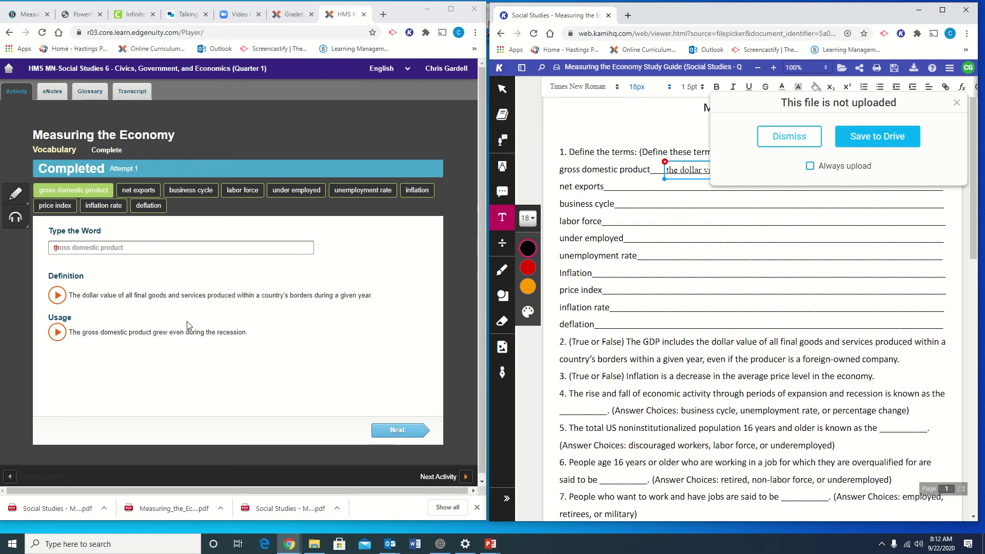
# Dismiss Kami's notice about the file not being uploaded and highlight the full gross domestic product definition in Edgenuity
pyautogui.click(957, 104)
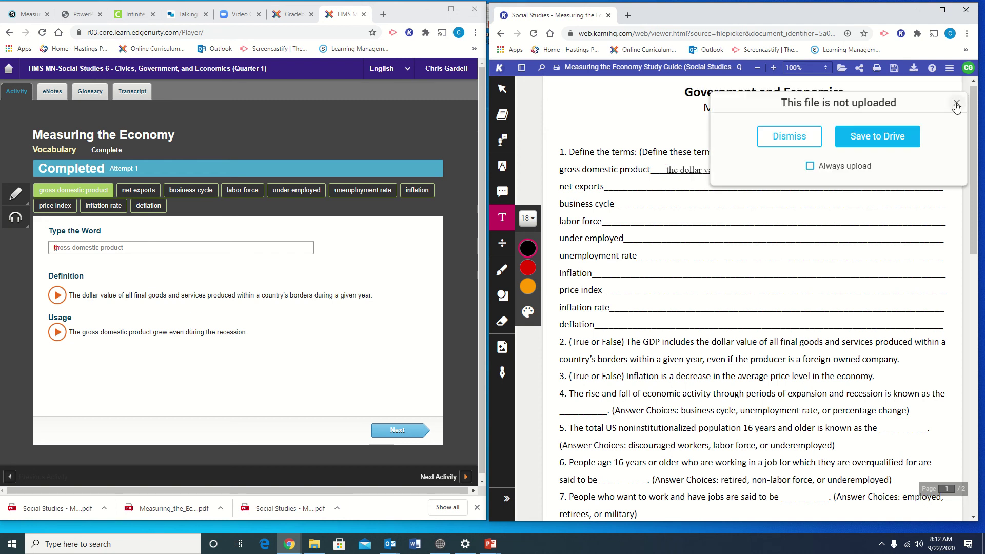
pyautogui.click(957, 105)
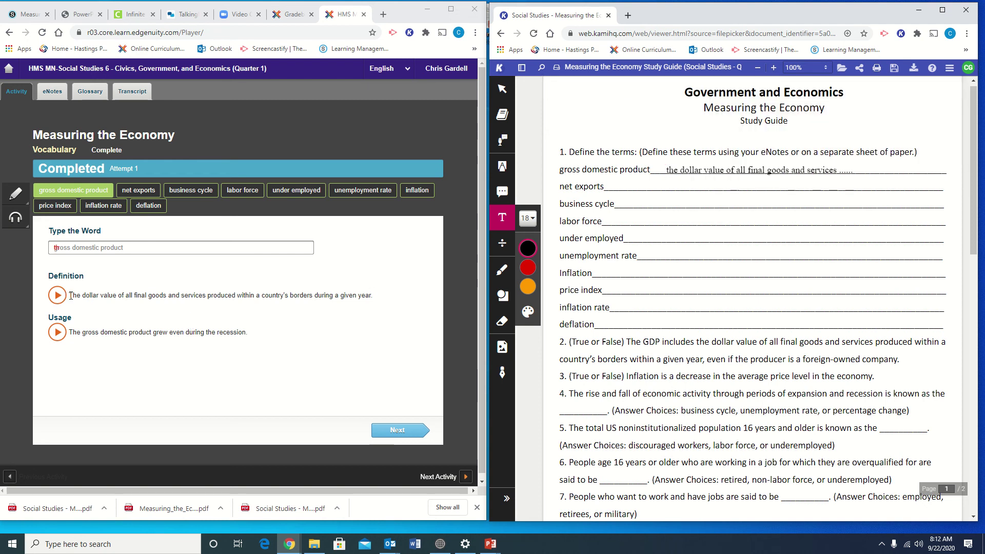
pyautogui.moveTo(70, 296); pyautogui.dragTo(380, 300)
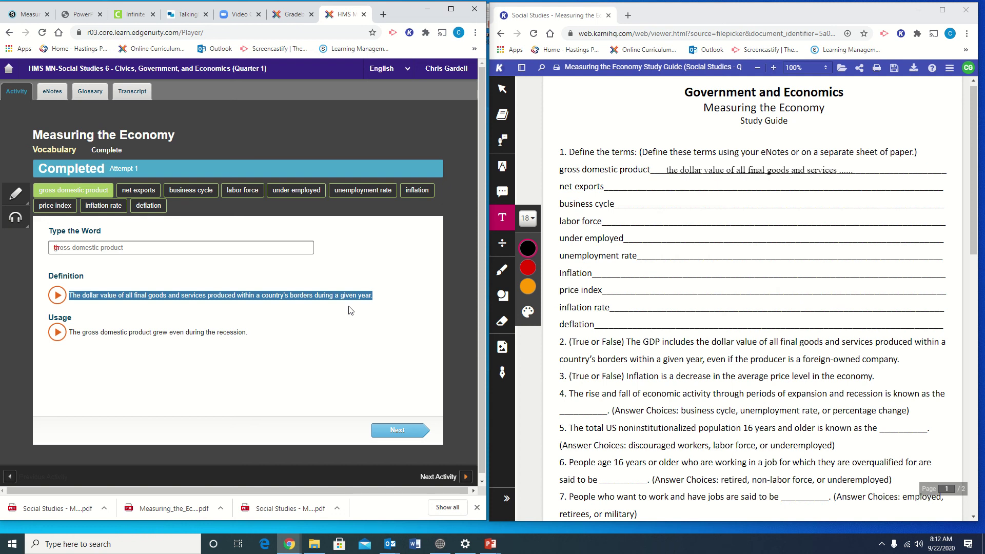
# Select the entire answer in the text box on Kami's gross domestic product line and display the available text sizes
pyautogui.click(669, 170)
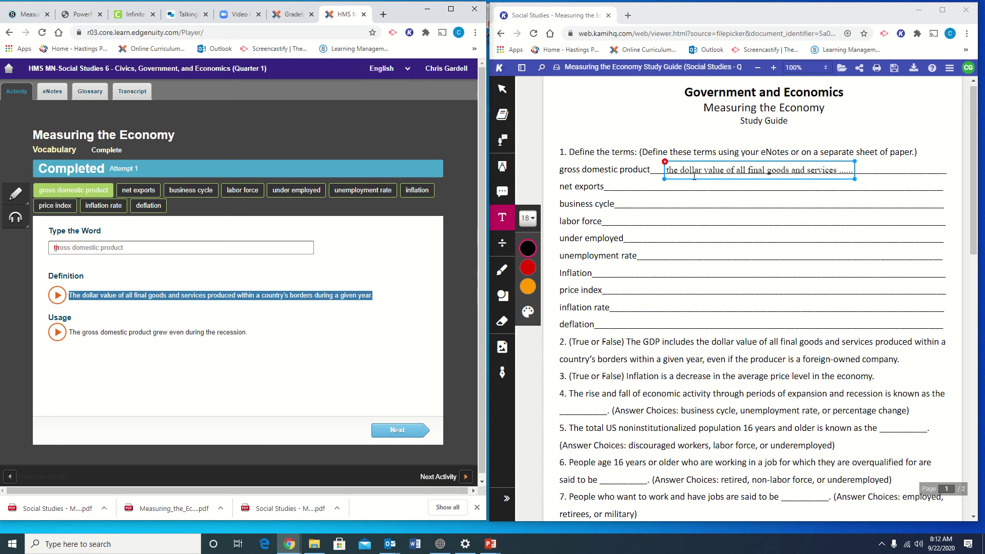
pyautogui.click(669, 169)
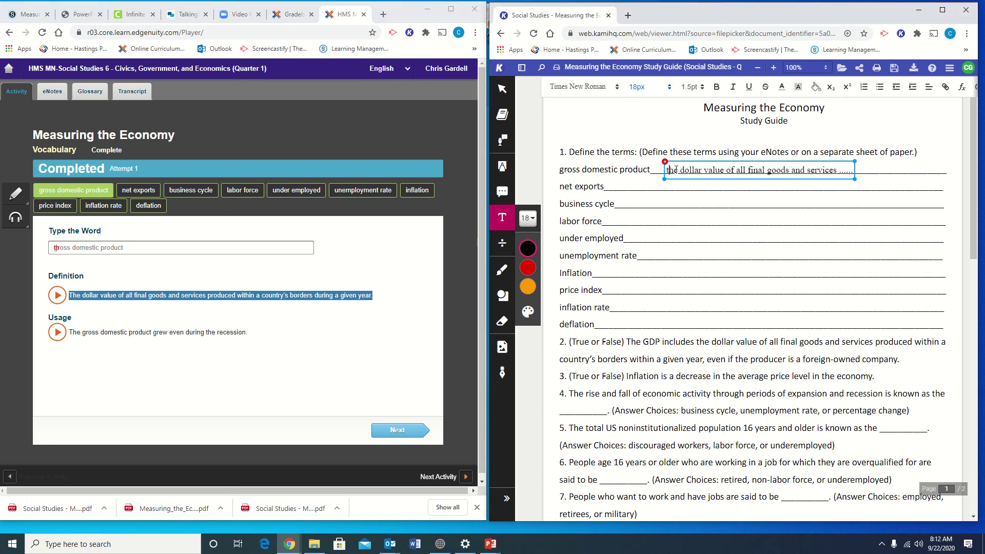
pyautogui.moveTo(668, 170); pyautogui.dragTo(857, 177)
pyautogui.click(529, 218)
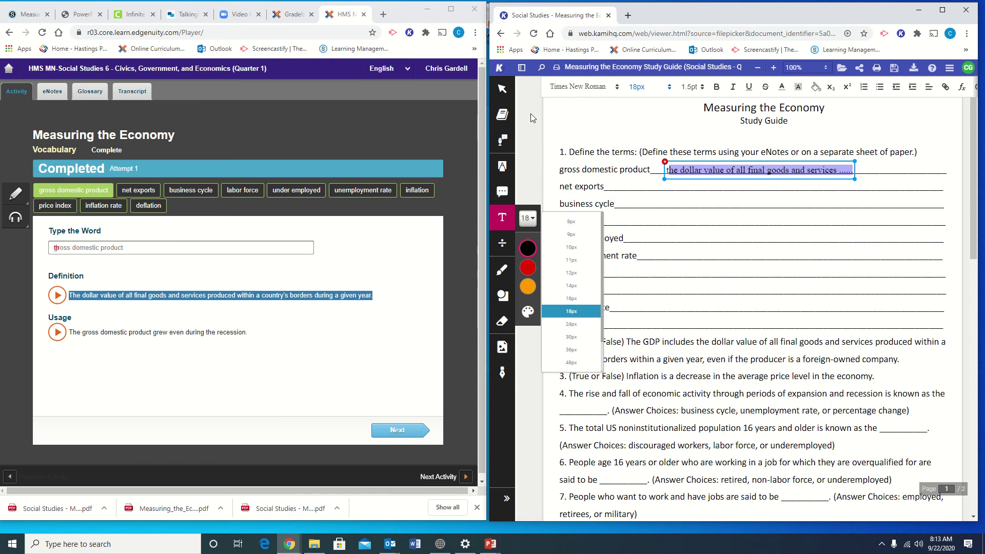
# View the study guide's saving options for Kami cloud sync, Google Drive upload and download, and close them
pyautogui.click(896, 69)
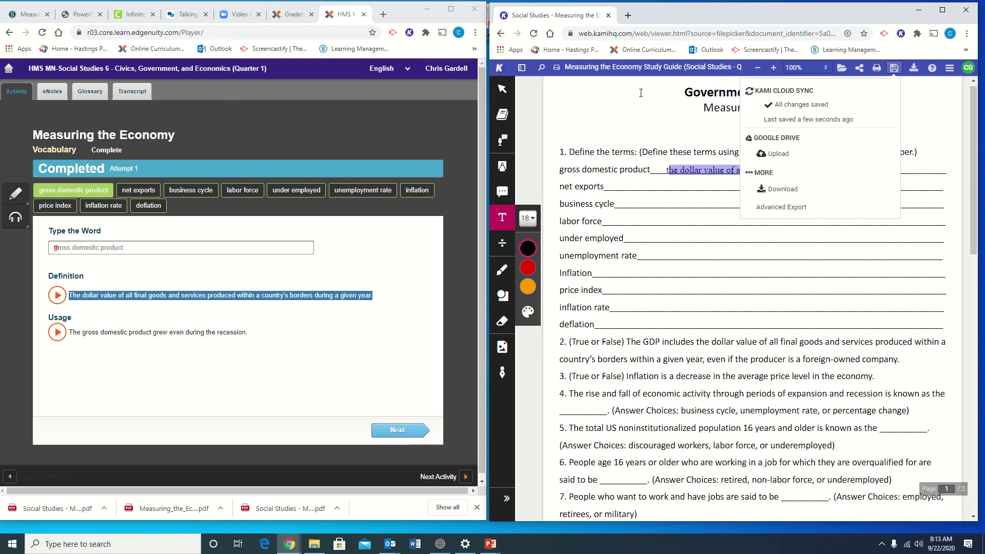
pyautogui.click(645, 111)
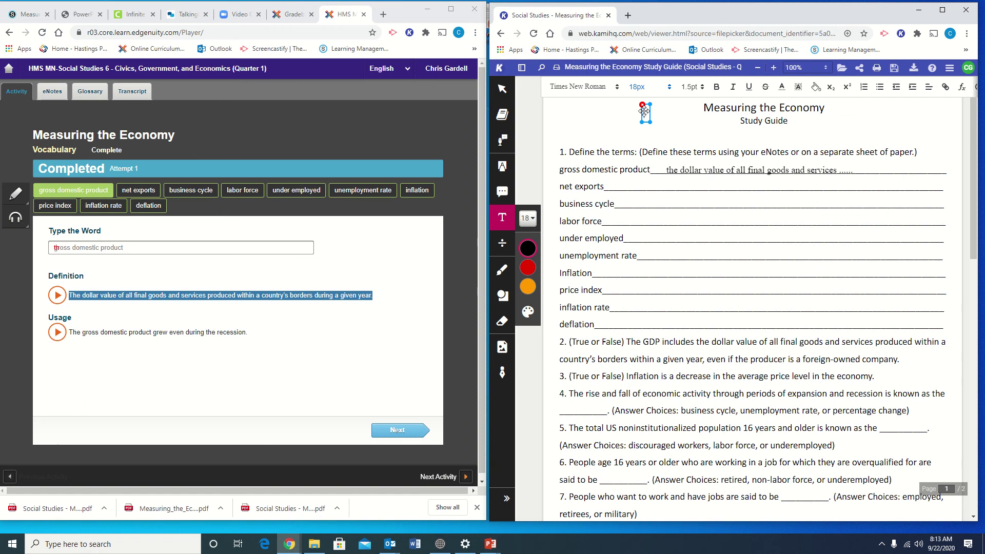